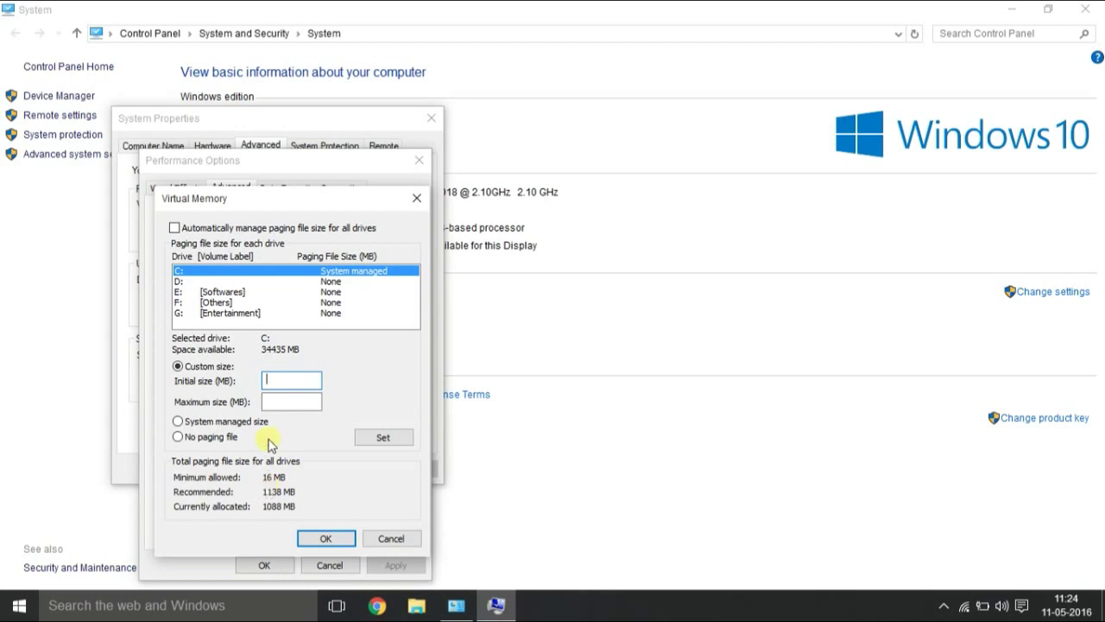
Try to give drive C: a custom paging file of 25 MB initial and 12000 MB maximum, declining to continue at the warning
{"action": "type", "text": "25"}
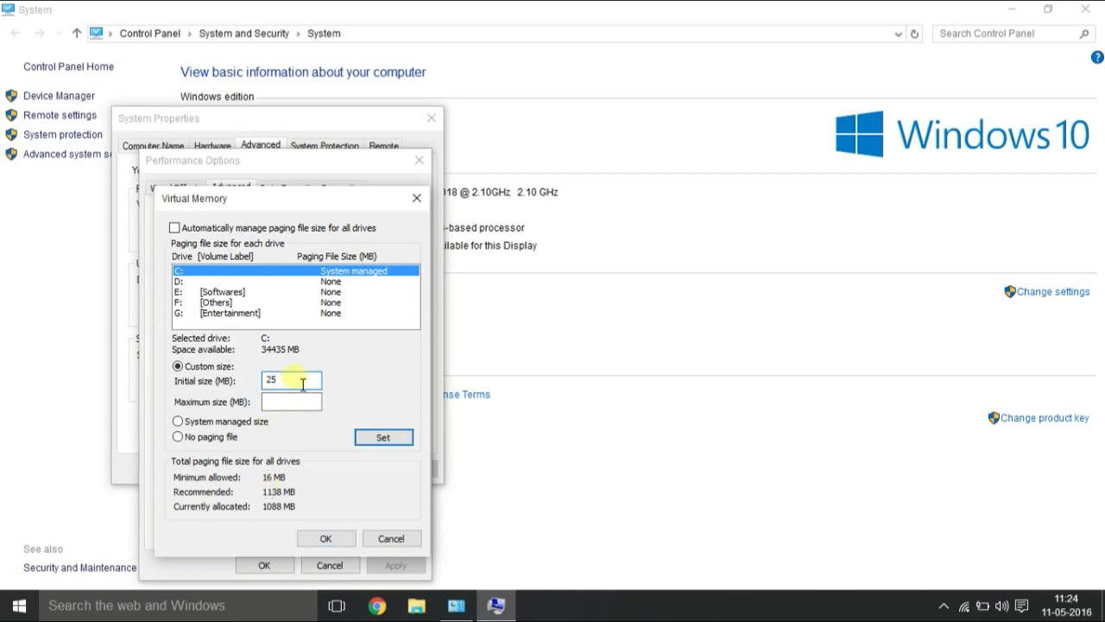
{"action": "left_click", "coordinate": [298, 402]}
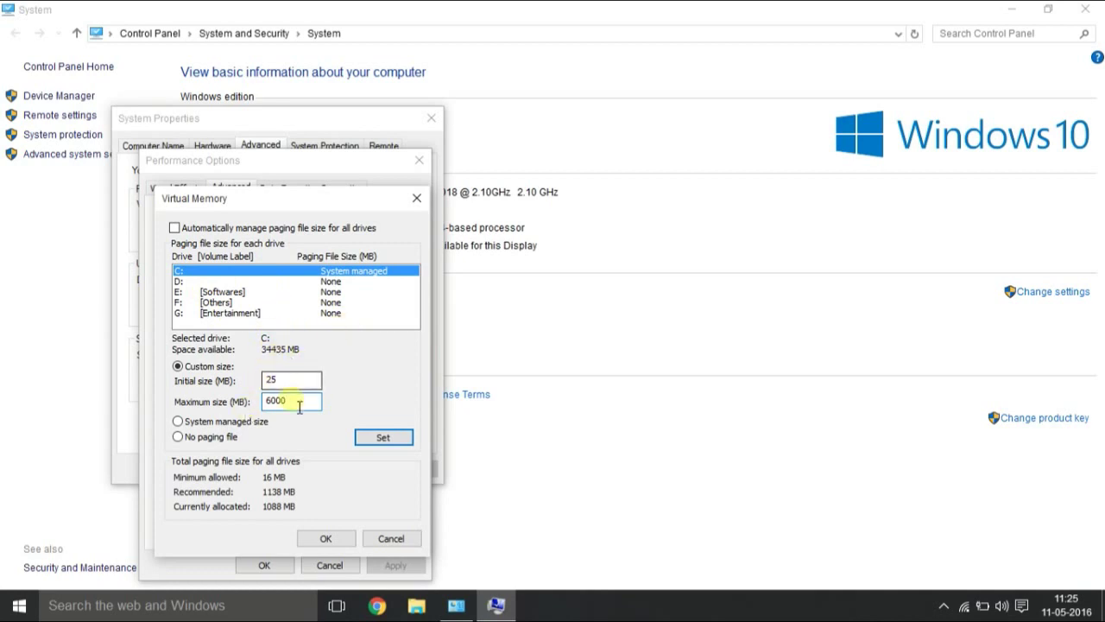
{"action": "key", "text": "BackSpace"}
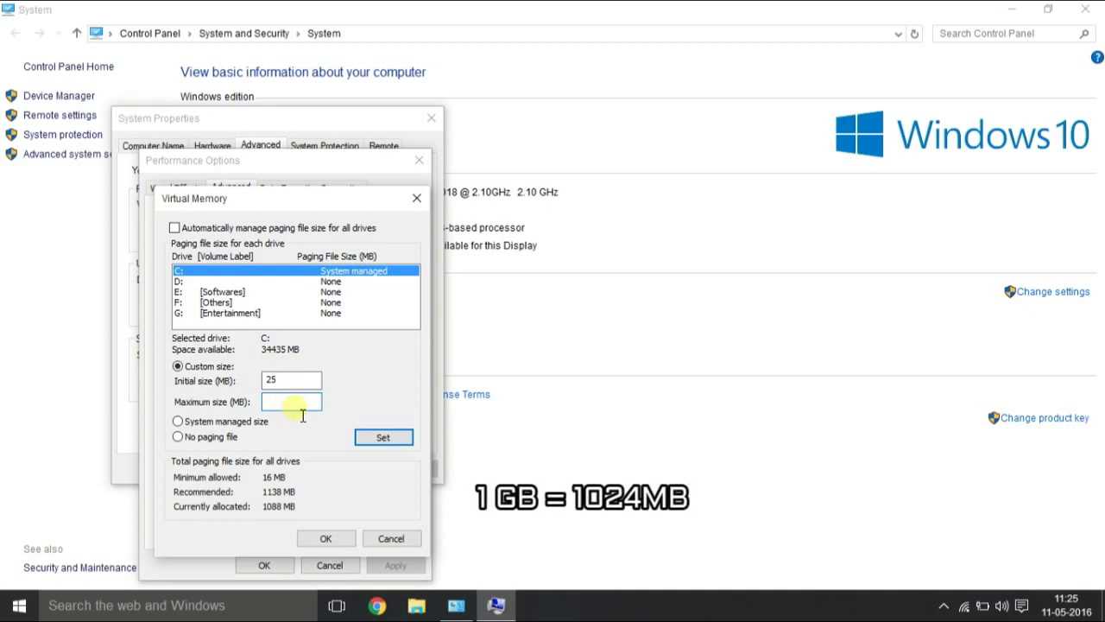
{"action": "type", "text": "12000"}
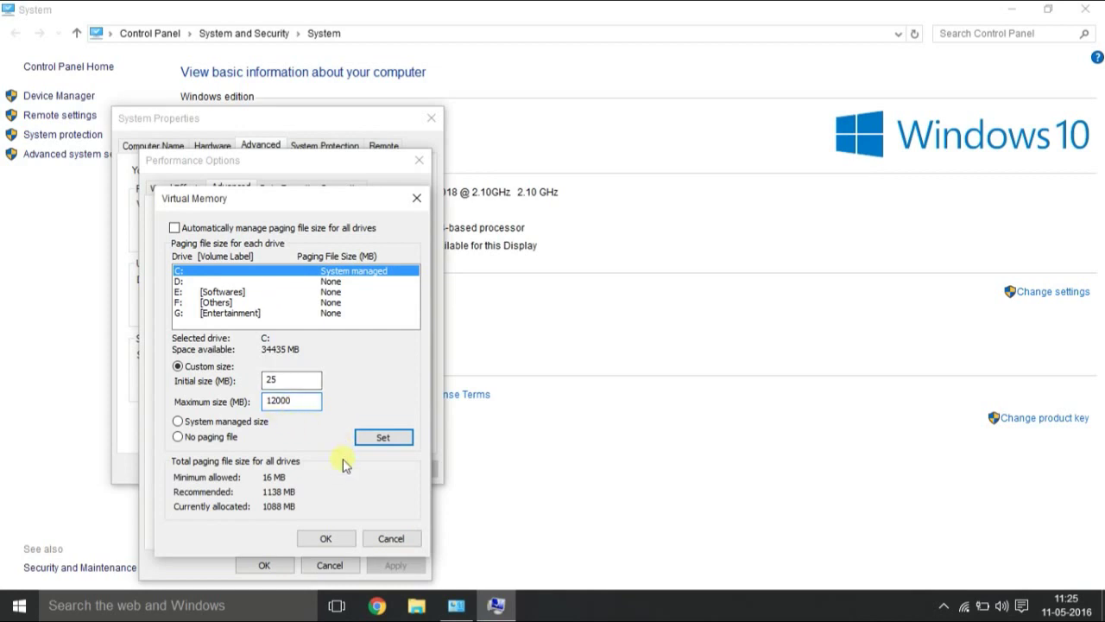
{"action": "left_click", "coordinate": [386, 441]}
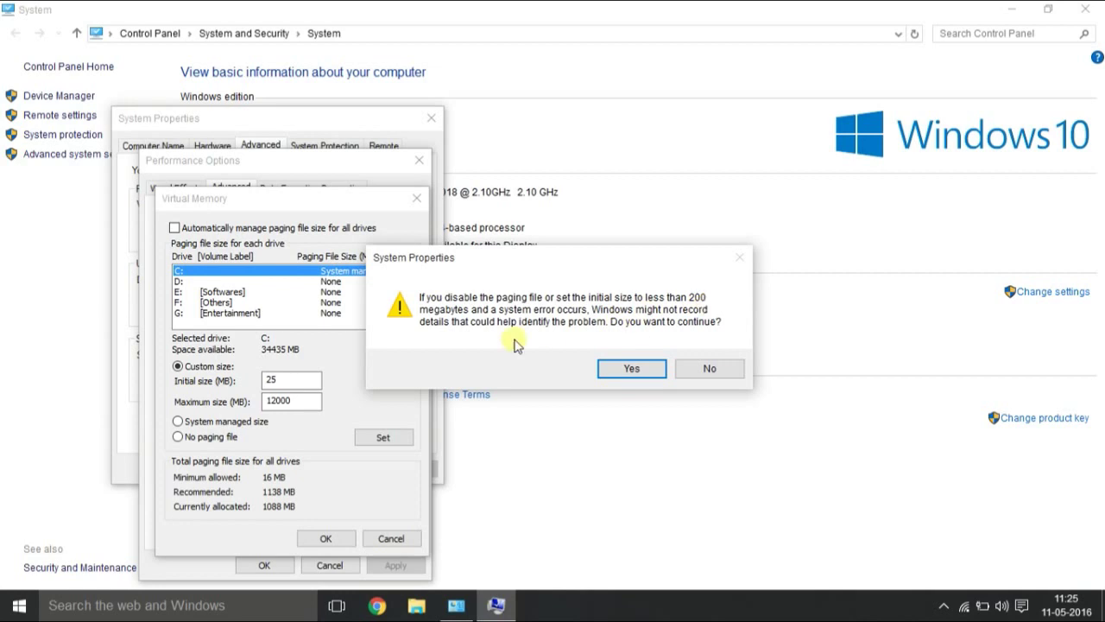
{"action": "left_click", "coordinate": [710, 366]}
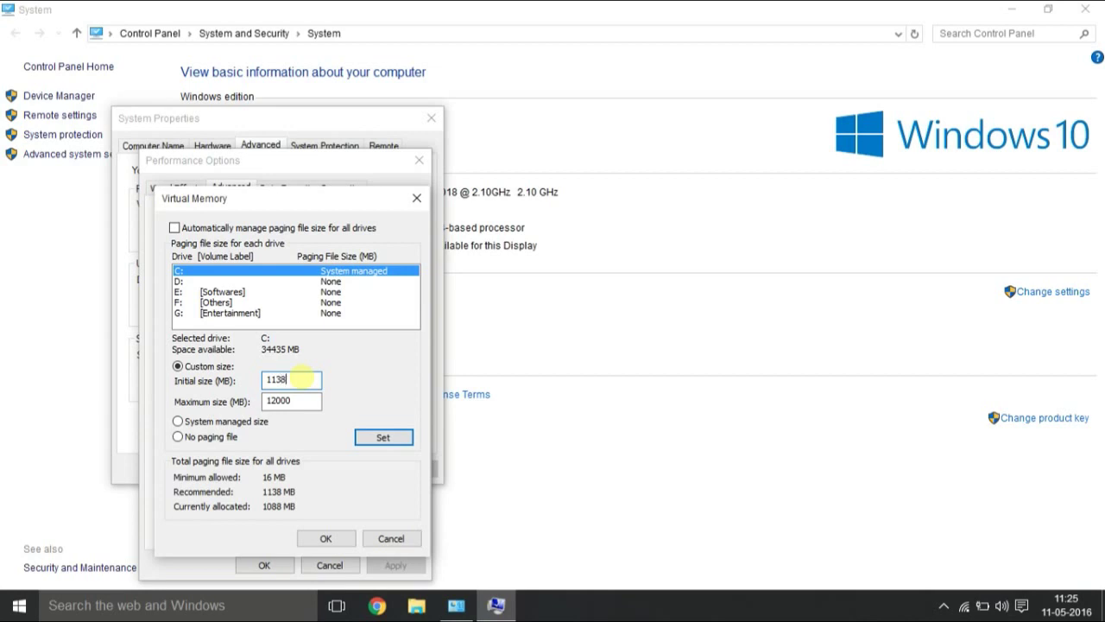
Assign drive C: a custom paging file with initial size 1138 MB and maximum 12000 MB, and accept the virtual memory settings
{"action": "left_click", "coordinate": [302, 401]}
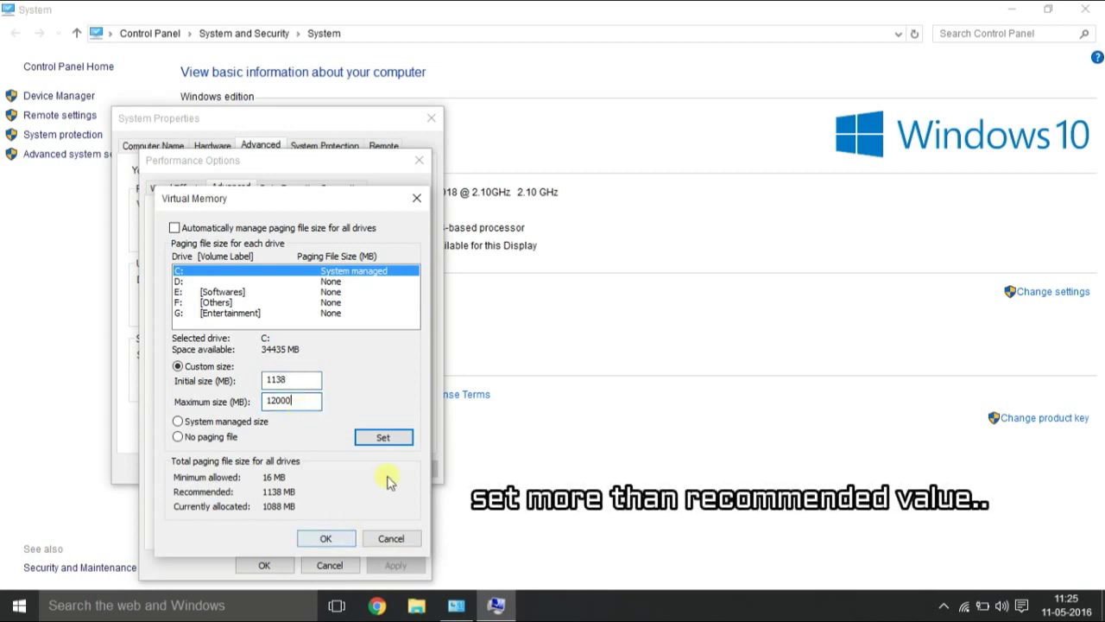
{"action": "left_click", "coordinate": [383, 436]}
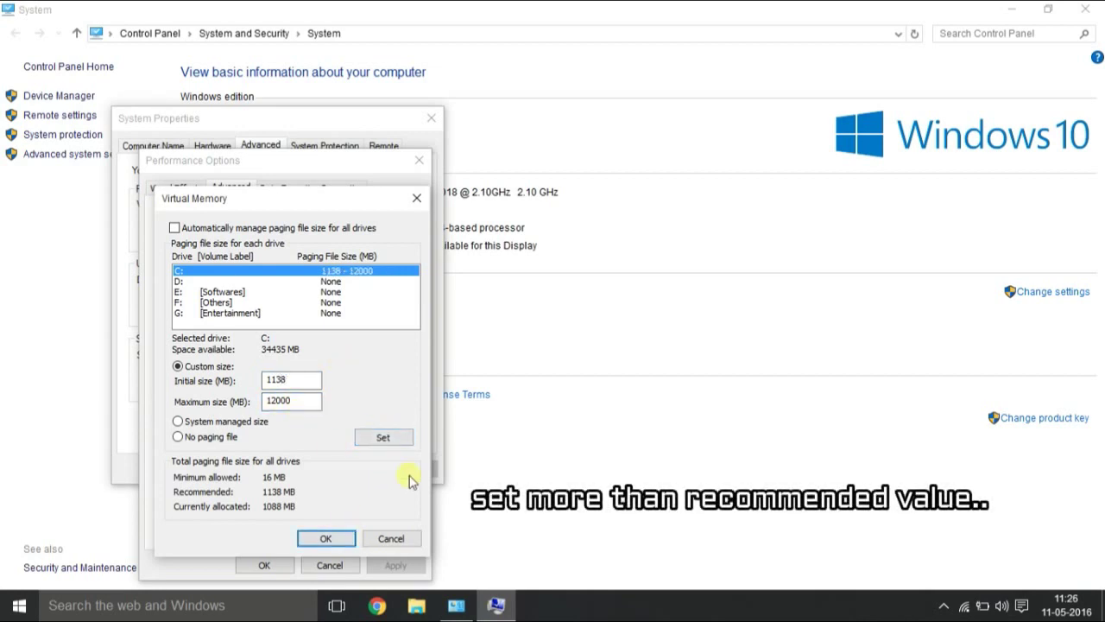
{"action": "left_click", "coordinate": [326, 536]}
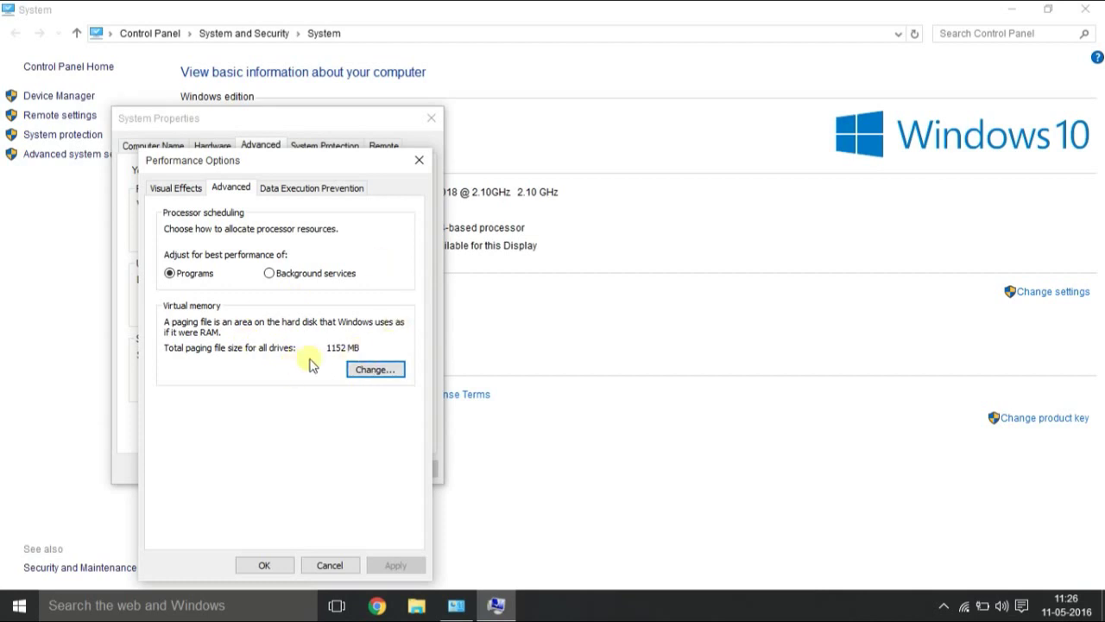
Reopen the virtual memory settings and switch drive C: to a system managed paging file size
{"action": "left_click", "coordinate": [389, 370]}
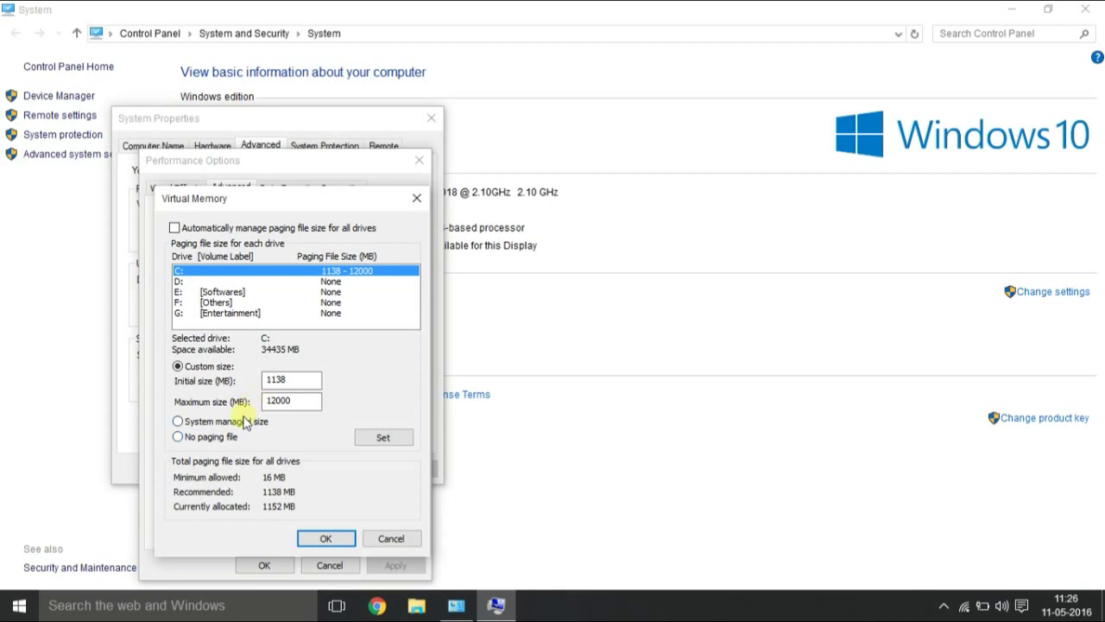
{"action": "left_click", "coordinate": [245, 421]}
{"action": "left_click", "coordinate": [381, 438]}
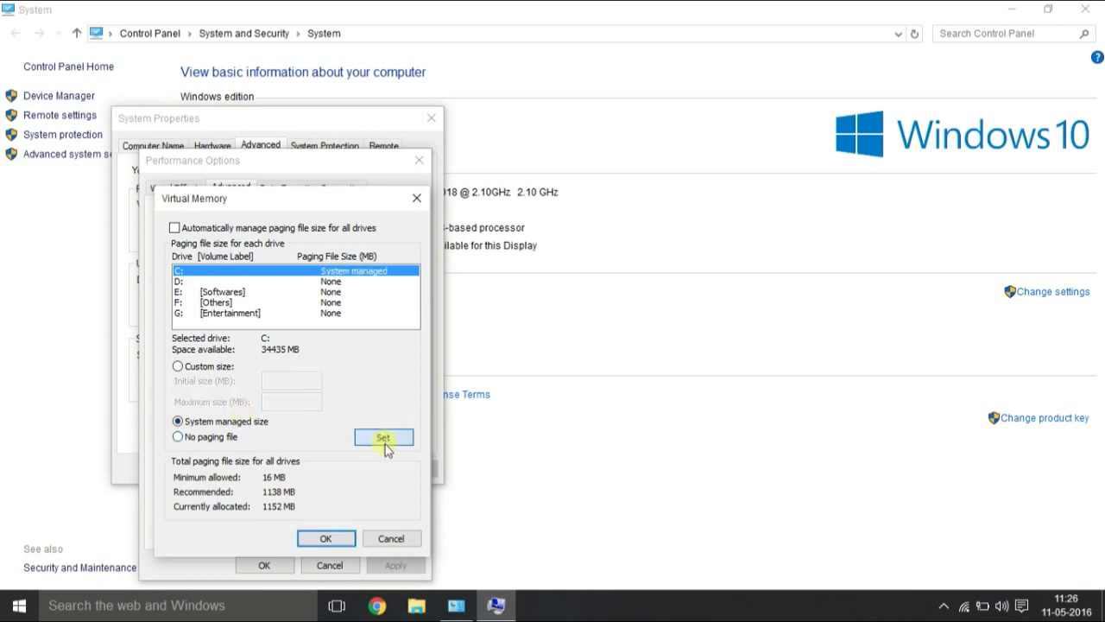
Switch drive C: back to a custom paging file size with 1139 MB initial and 12000 MB maximum
{"action": "left_click", "coordinate": [178, 368]}
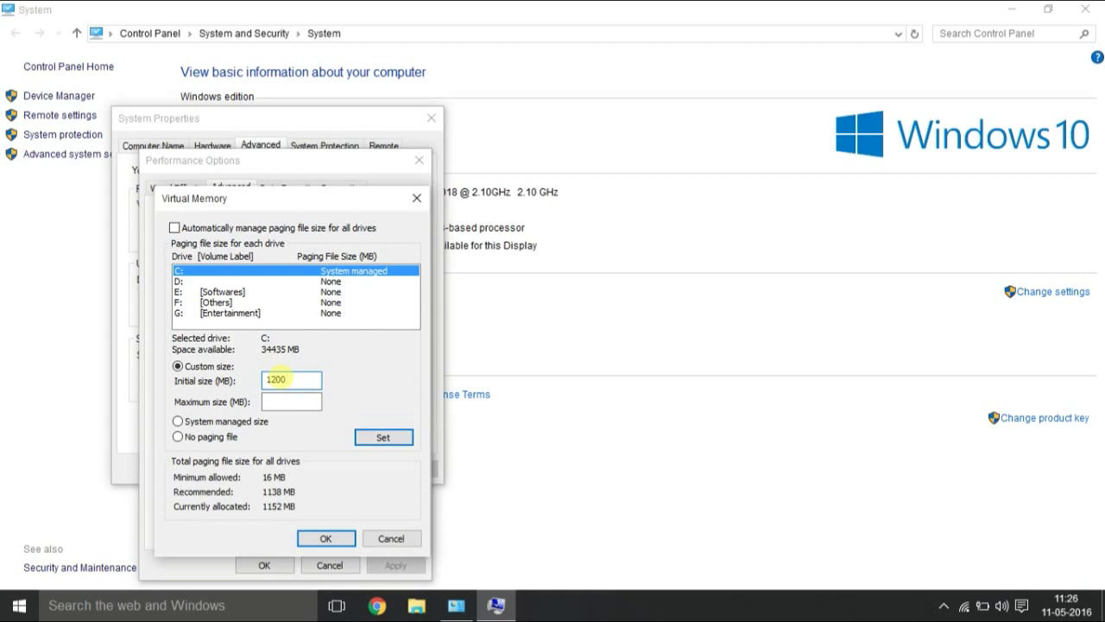
{"action": "left_click", "coordinate": [282, 381]}
{"action": "left_click", "coordinate": [294, 403]}
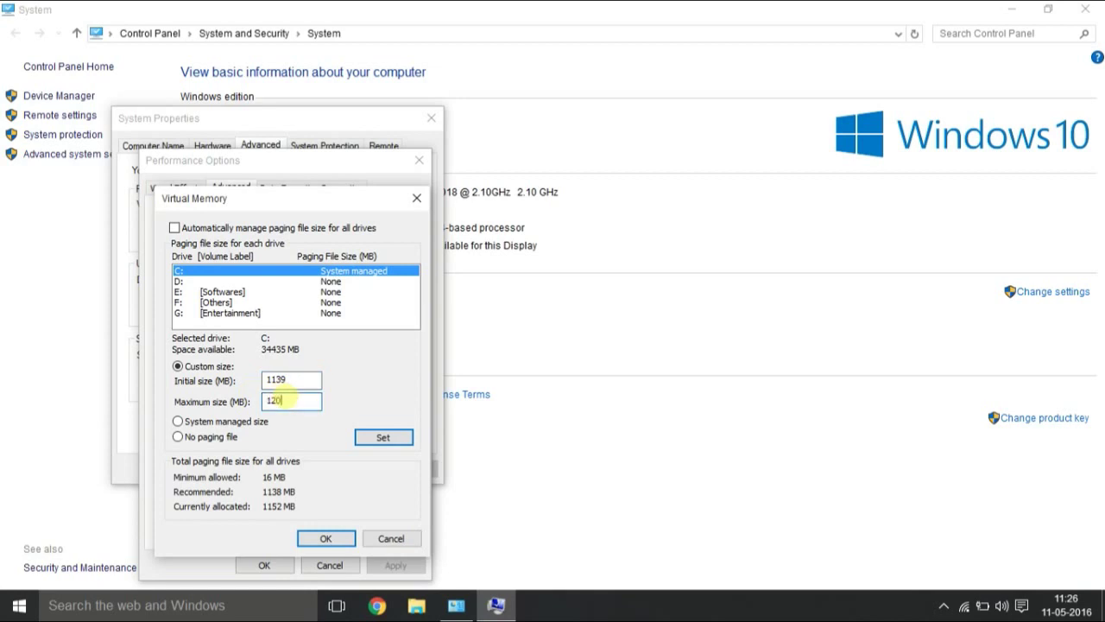
{"action": "left_click", "coordinate": [384, 438]}
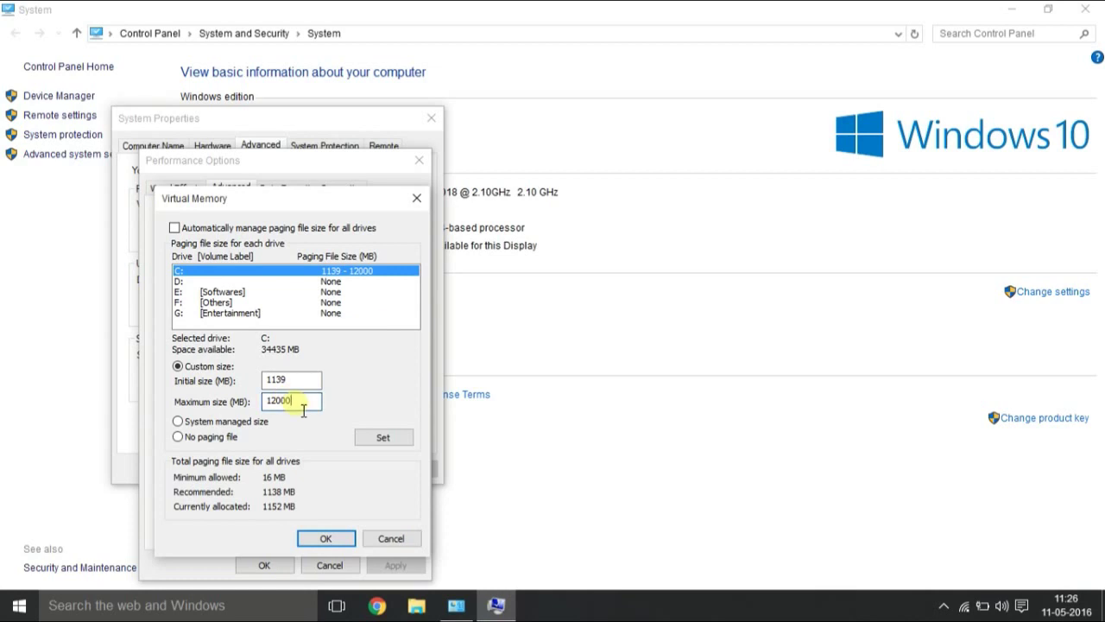
Revise the maximum paging file size for drive C:, accept the virtual memory settings and acknowledge the restart notice
{"action": "type", "text": "0"}
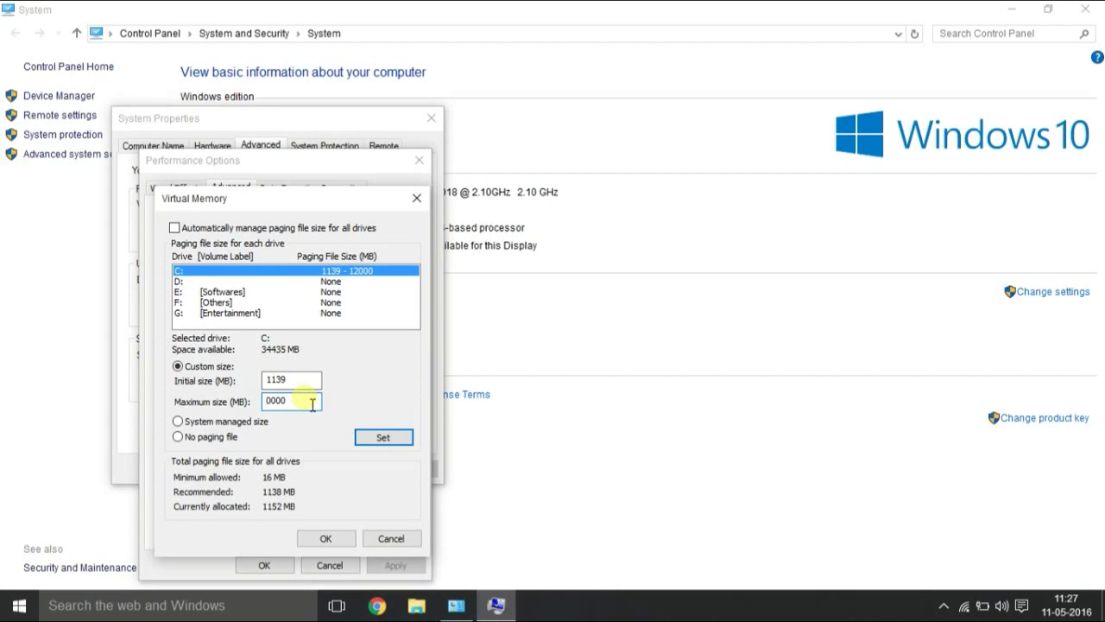
{"action": "type", "text": "0"}
{"action": "left_click", "coordinate": [378, 442]}
{"action": "left_click", "coordinate": [345, 537]}
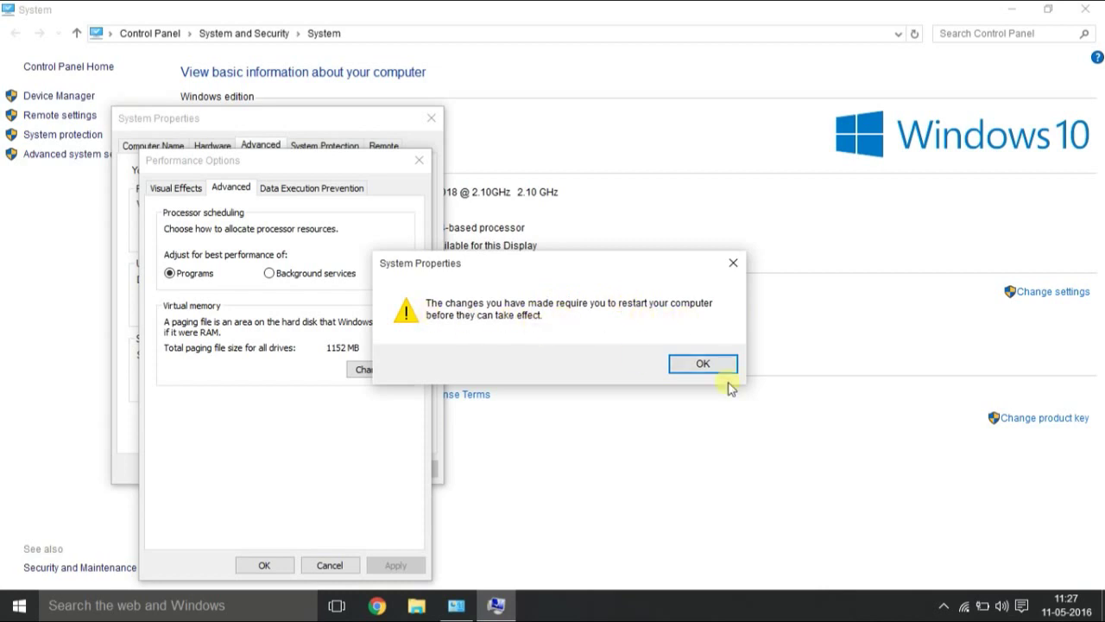
{"action": "left_click", "coordinate": [703, 364]}
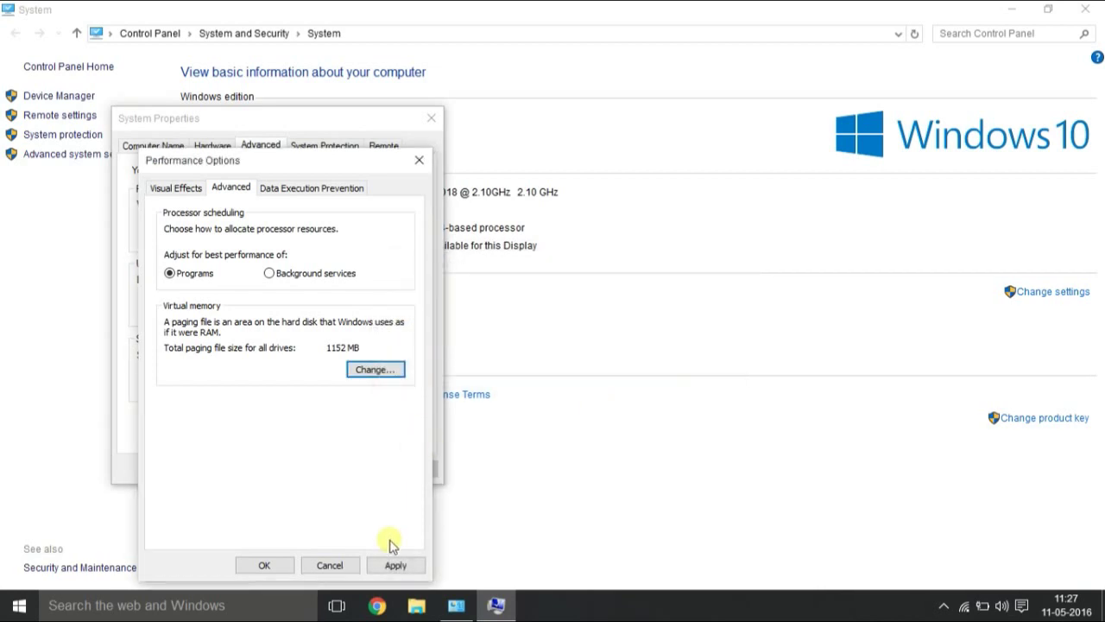
Apply the performance options and close all system dialogs and the System window, keeping the restart prompt open
{"action": "left_click", "coordinate": [393, 568]}
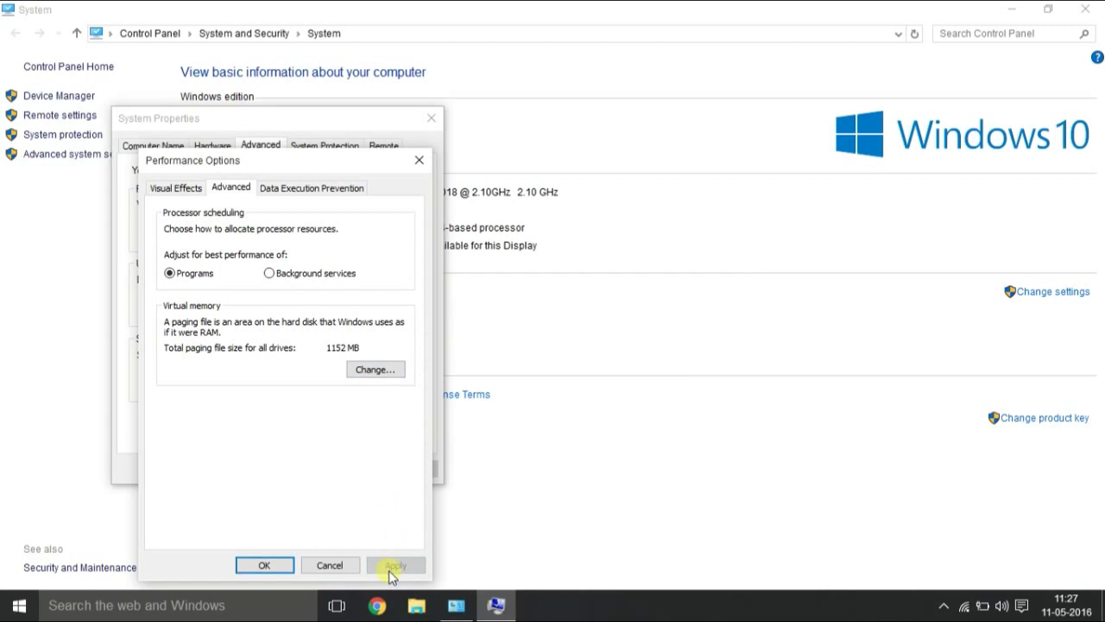
{"action": "left_click", "coordinate": [269, 565]}
{"action": "left_click", "coordinate": [275, 469]}
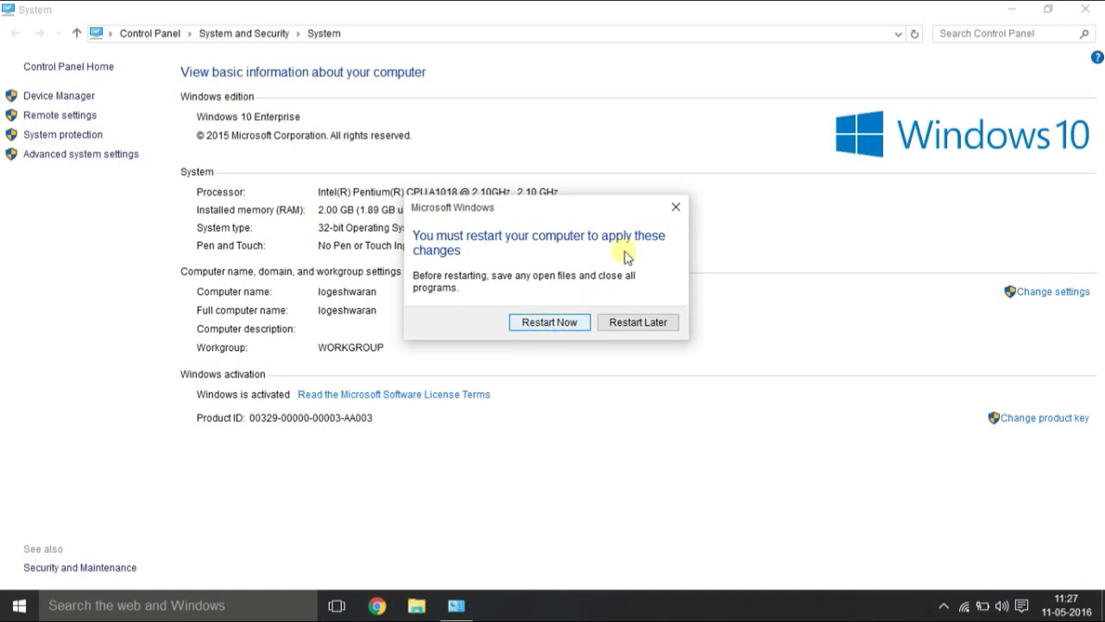
{"action": "left_click_drag", "start_coordinate": [584, 208], "coordinate": [656, 338]}
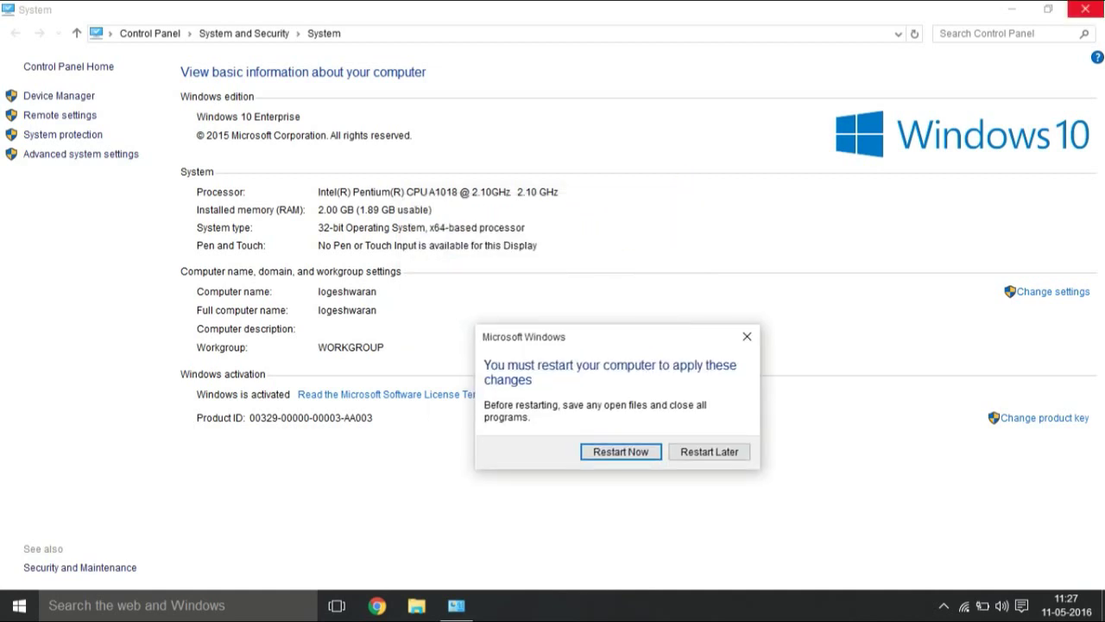
{"action": "left_click", "coordinate": [1085, 9]}
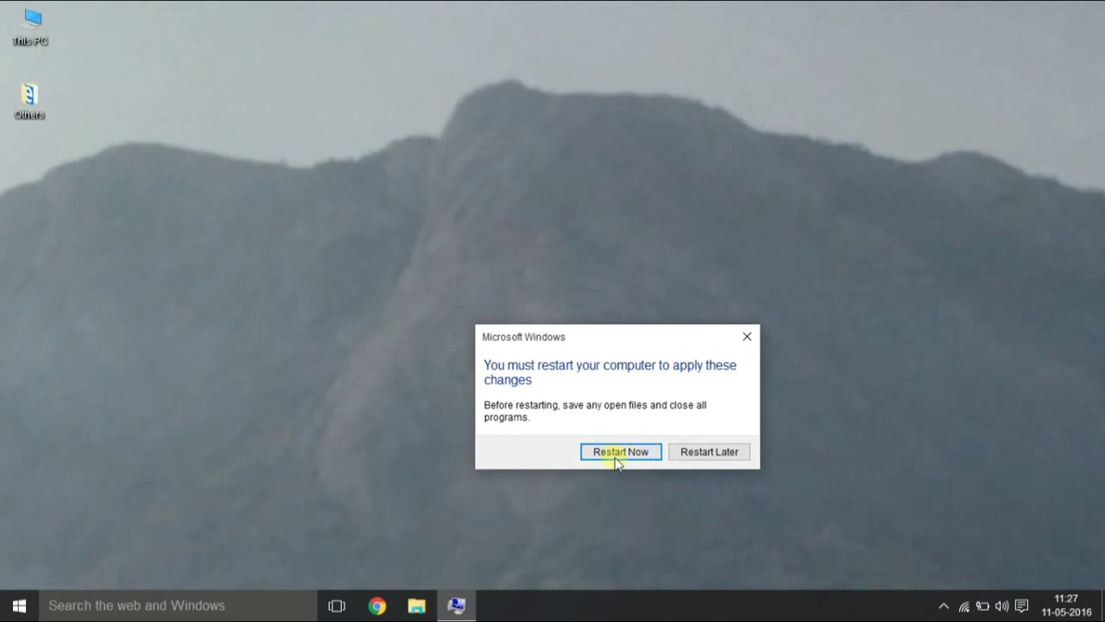
Refresh the desktop
{"action": "right_click", "coordinate": [469, 153]}
{"action": "left_click", "coordinate": [518, 199]}
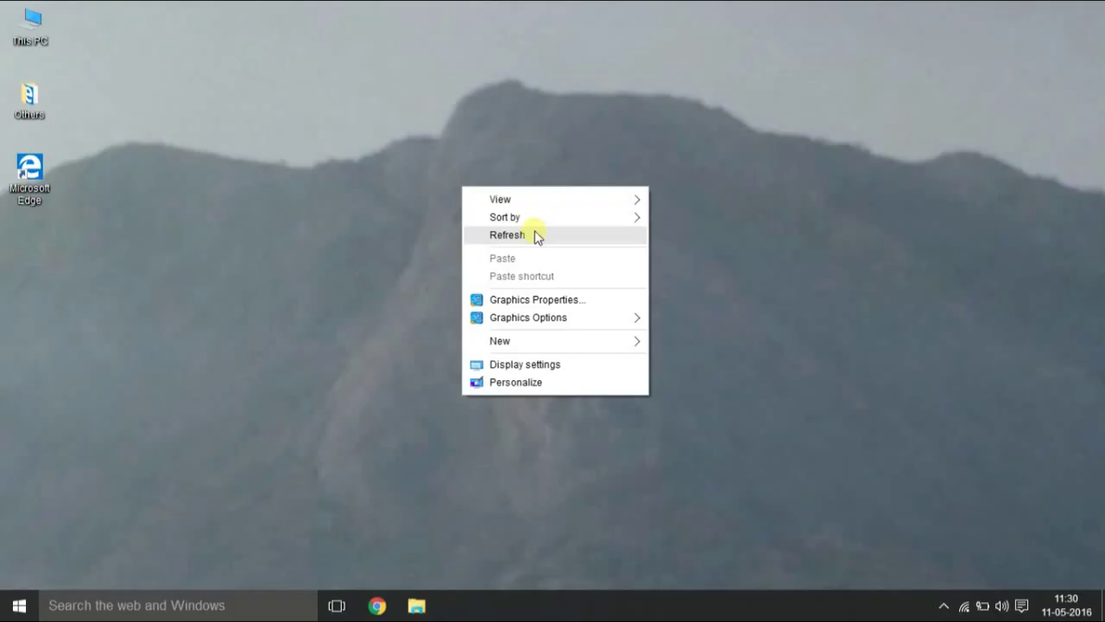
{"action": "left_click", "coordinate": [533, 234]}
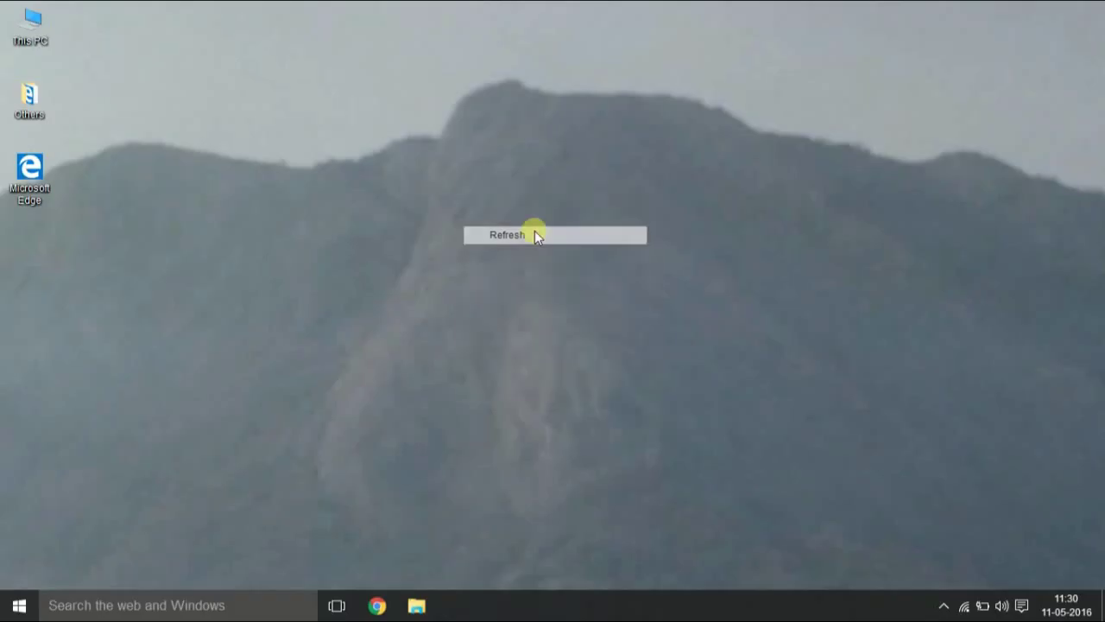
Open Local Disk (D:) from This PC to test browsing speed, and return to the refreshed drive overview
{"action": "double_click", "coordinate": [15, 33]}
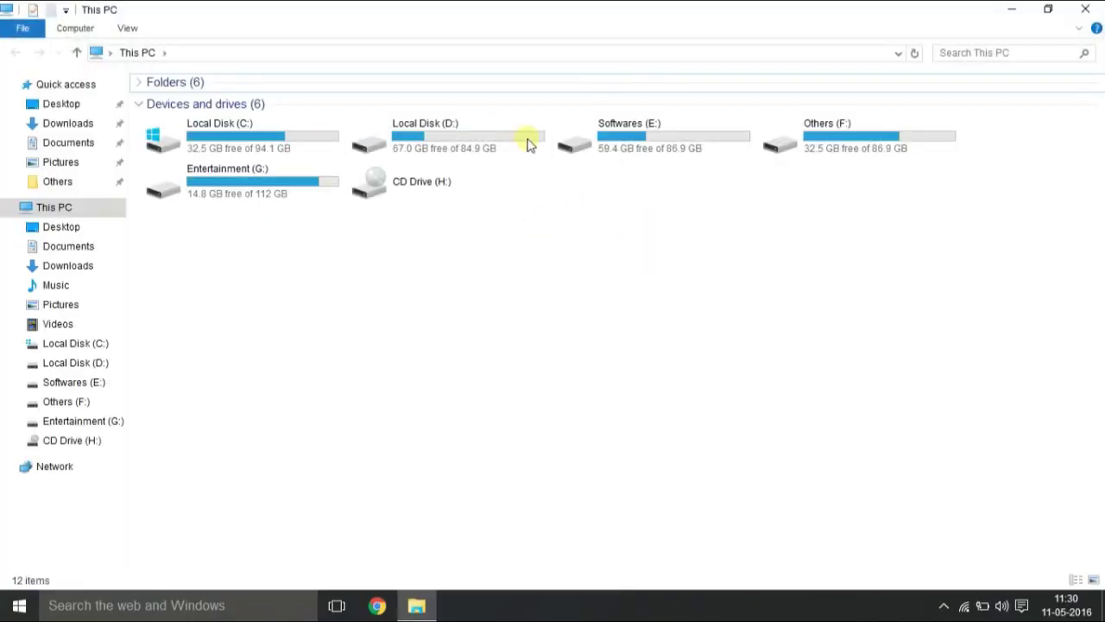
{"action": "double_click", "coordinate": [457, 138]}
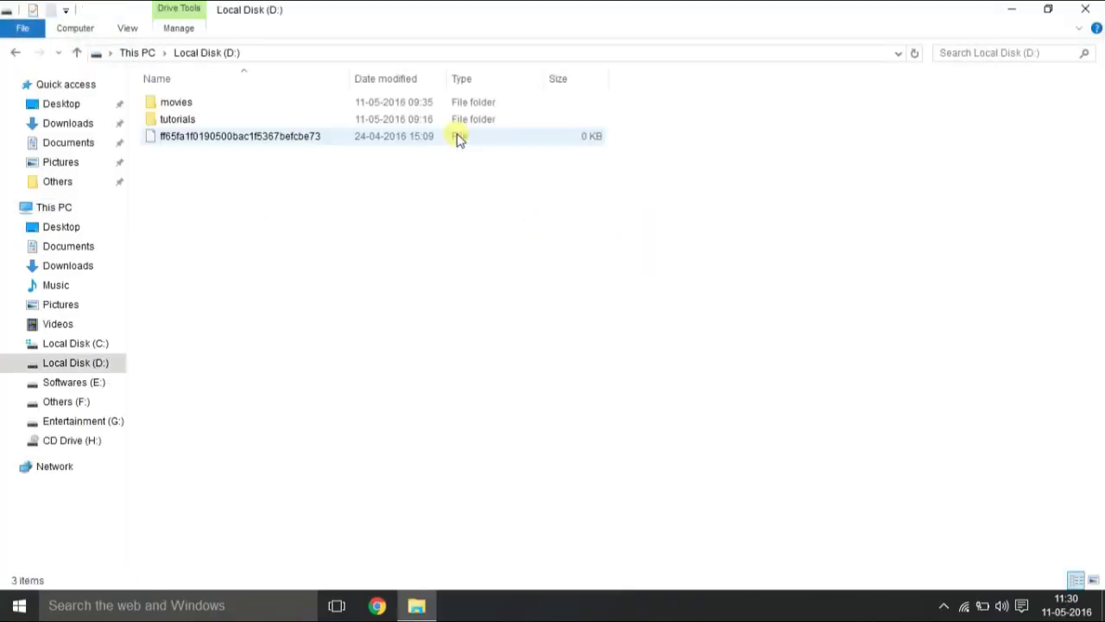
{"action": "left_click", "coordinate": [139, 53]}
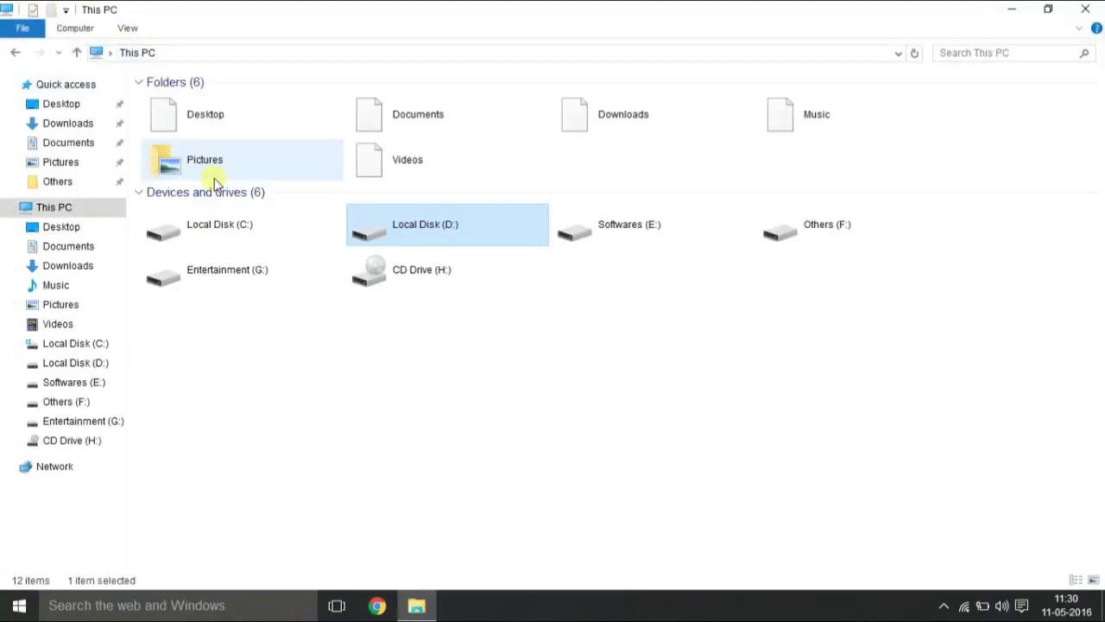
{"action": "key", "text": "F5"}
Play the Mana Madurai video from the video songs > AR > Minsara Kanavu folder on the Entertainment (G:) drive
{"action": "double_click", "coordinate": [242, 276]}
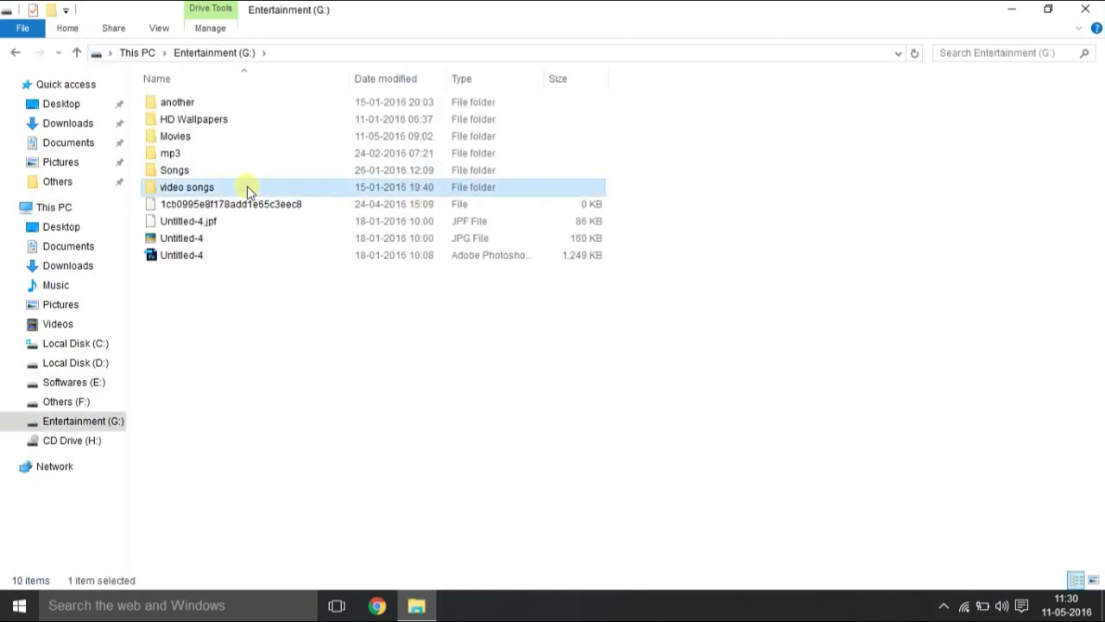
{"action": "double_click", "coordinate": [247, 186]}
{"action": "left_click", "coordinate": [250, 99]}
{"action": "double_click", "coordinate": [249, 99]}
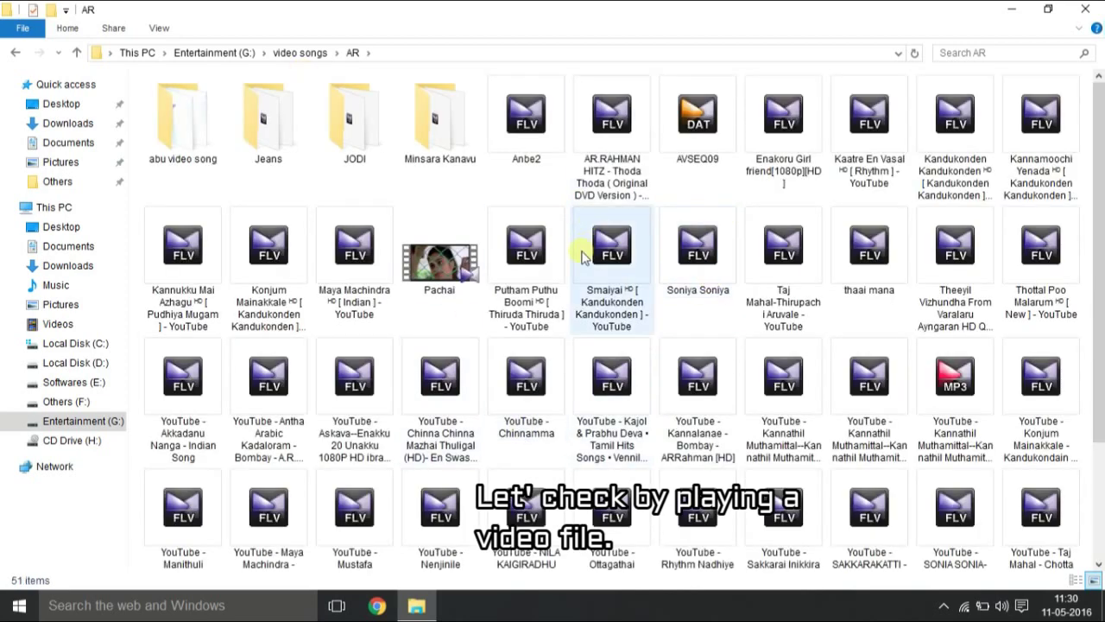
{"action": "double_click", "coordinate": [454, 129]}
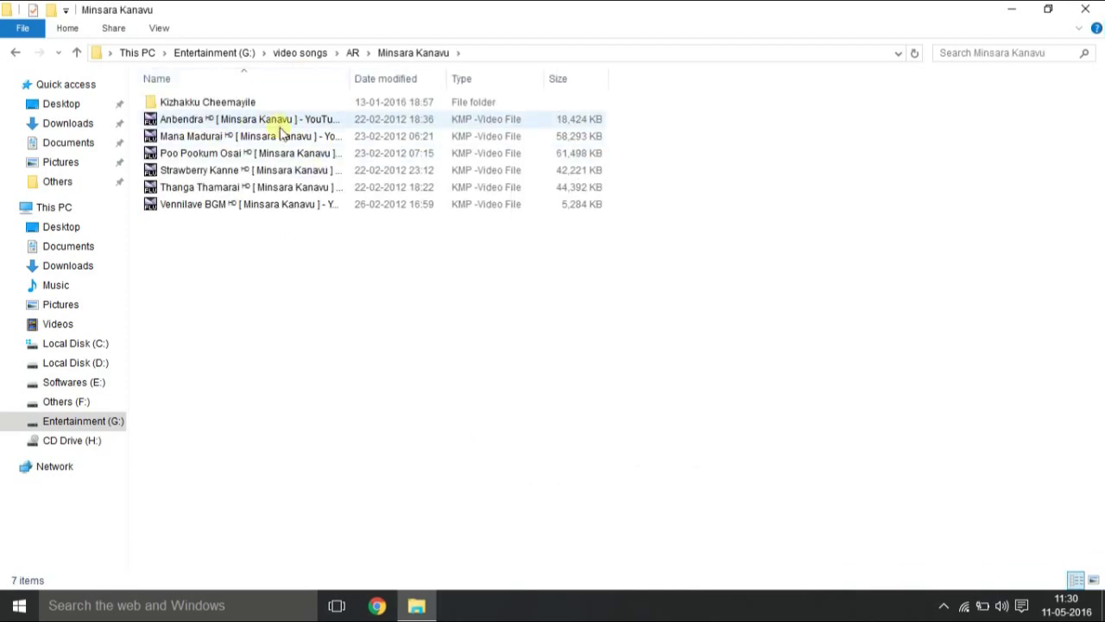
{"action": "left_click", "coordinate": [284, 140]}
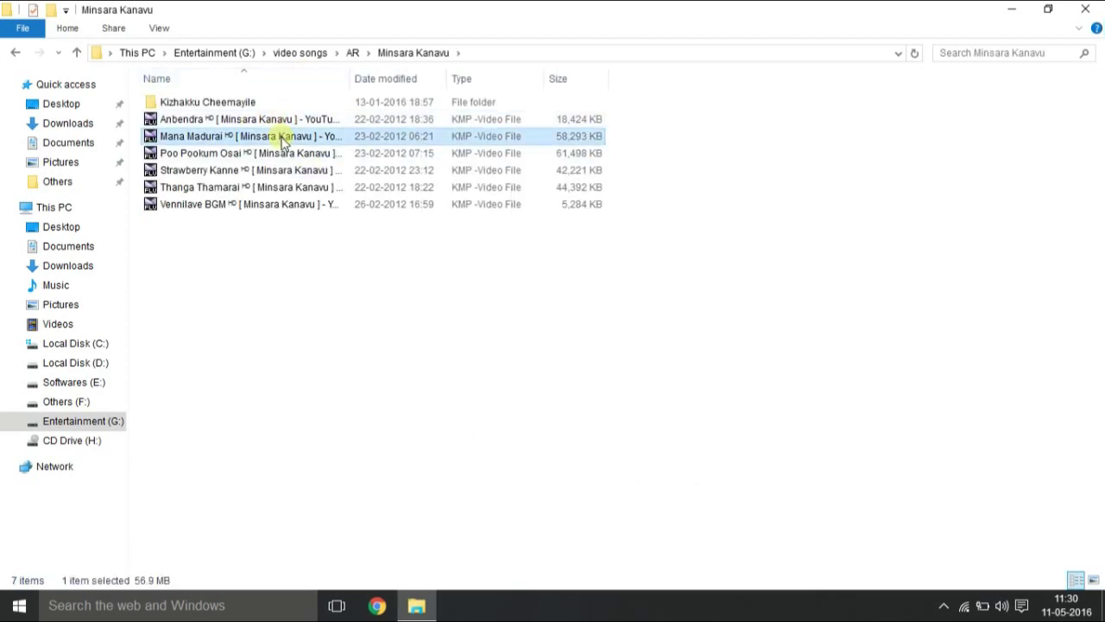
Return the file window to the video songs folder, and skip ahead in the playing video before closing the player
{"action": "left_click", "coordinate": [354, 54]}
{"action": "left_click", "coordinate": [311, 53]}
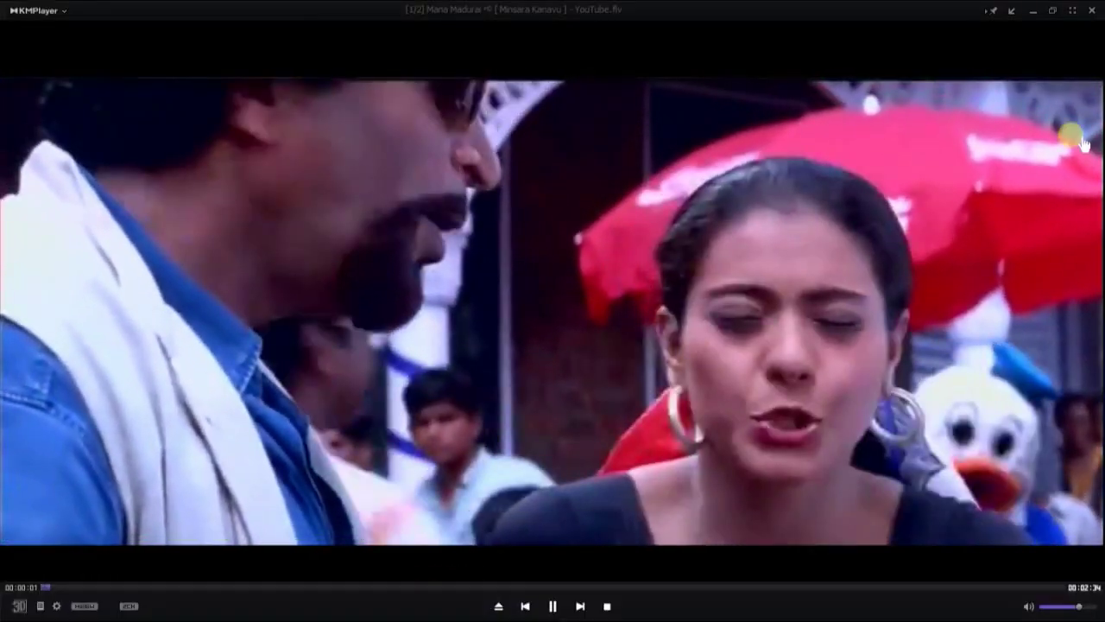
{"action": "left_click", "coordinate": [478, 586]}
{"action": "left_click", "coordinate": [1086, 10]}
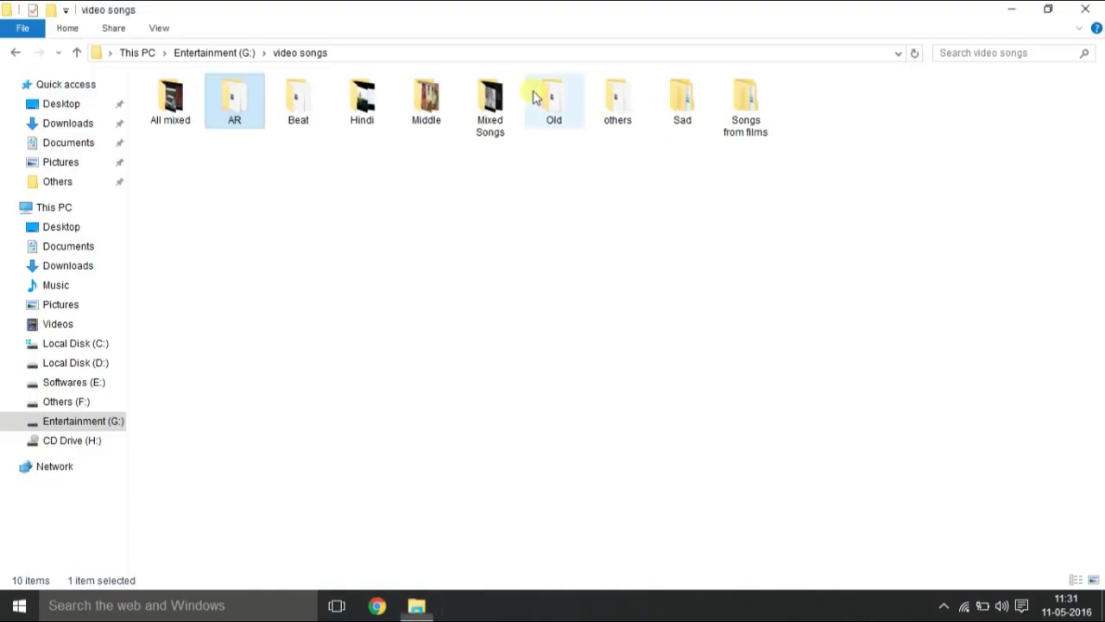
Check how quickly folders load by opening and leaving successive subfolders of video songs, including Hindi and Old
{"action": "left_click", "coordinate": [380, 101]}
{"action": "double_click", "coordinate": [165, 143]}
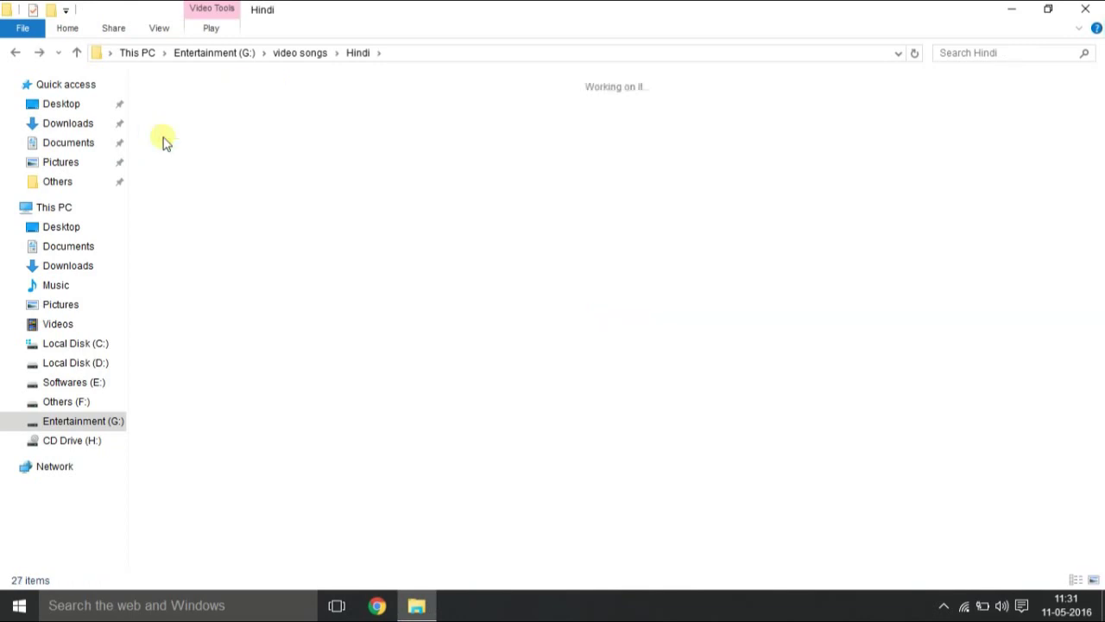
{"action": "key", "text": "Right"}
{"action": "key", "text": "Return"}
{"action": "key", "text": "BackSpace"}
{"action": "key", "text": "Right"}
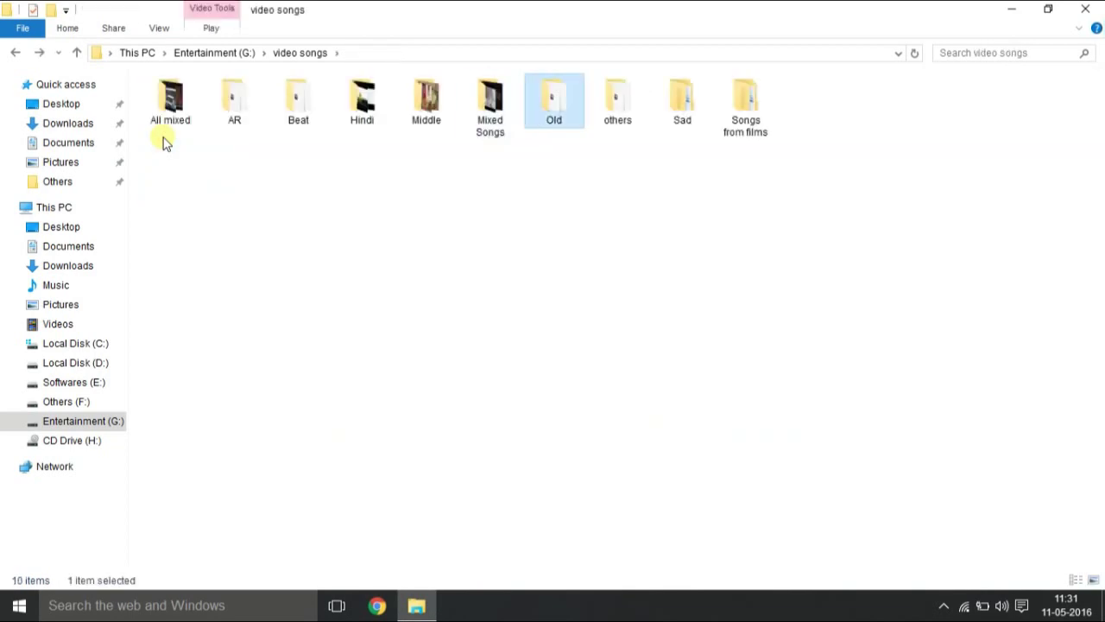
{"action": "key", "text": "Return"}
{"action": "key", "text": "BackSpace"}
{"action": "key", "text": "Right"}
{"action": "key", "text": "Return"}
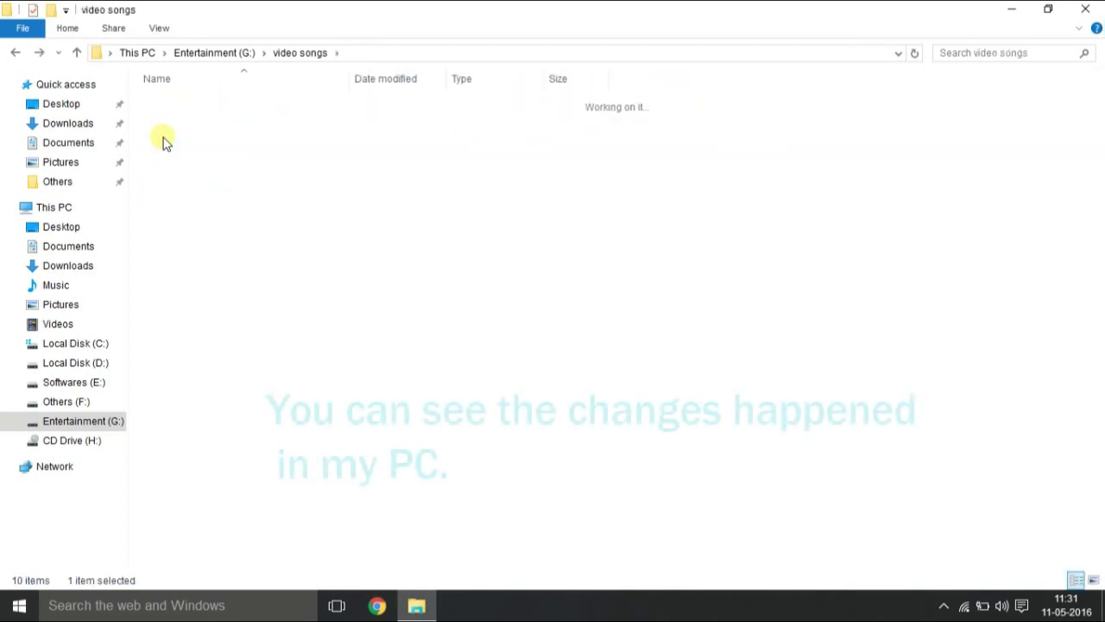
Open the AR folder inside video songs, move the selection across its subfolders, and return level by level to This PC
{"action": "key", "text": "BackSpace"}
{"action": "key", "text": "Right"}
{"action": "key", "text": "Return"}
{"action": "key", "text": "Right"}
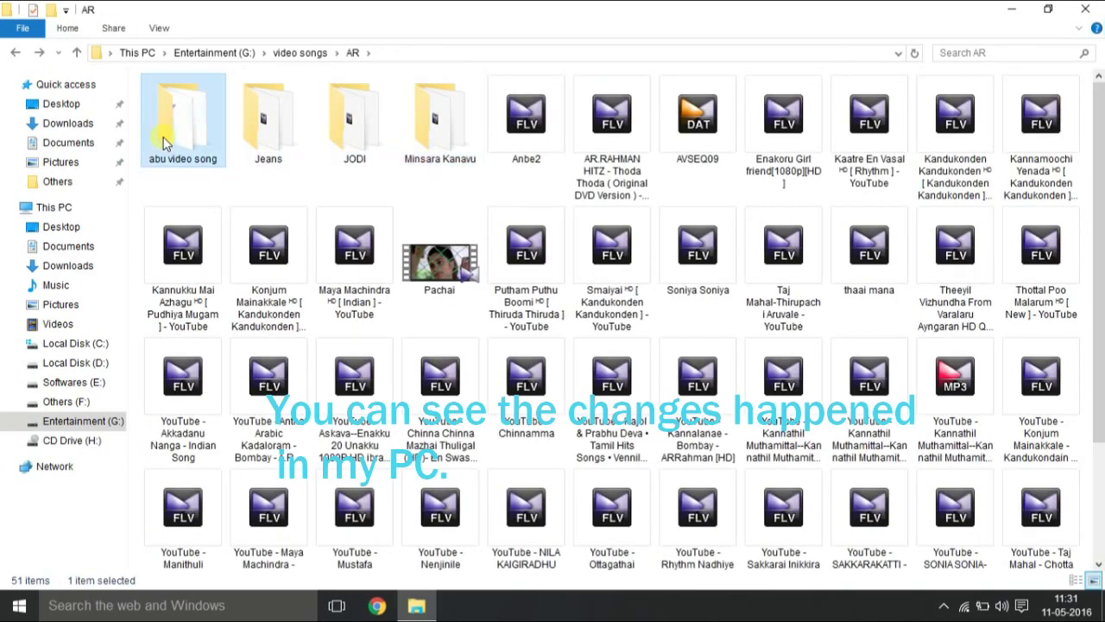
{"action": "key", "text": "Right"}
{"action": "key", "text": "Right"}
{"action": "key", "text": "BackSpace"}
{"action": "key", "text": "BackSpace"}
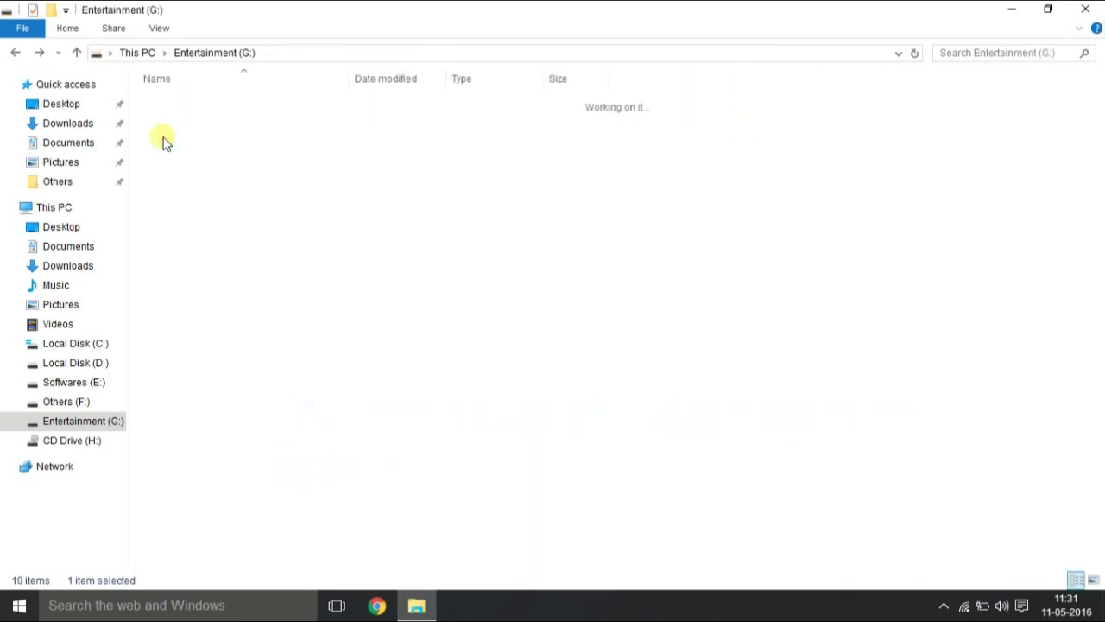
{"action": "key", "text": "BackSpace"}
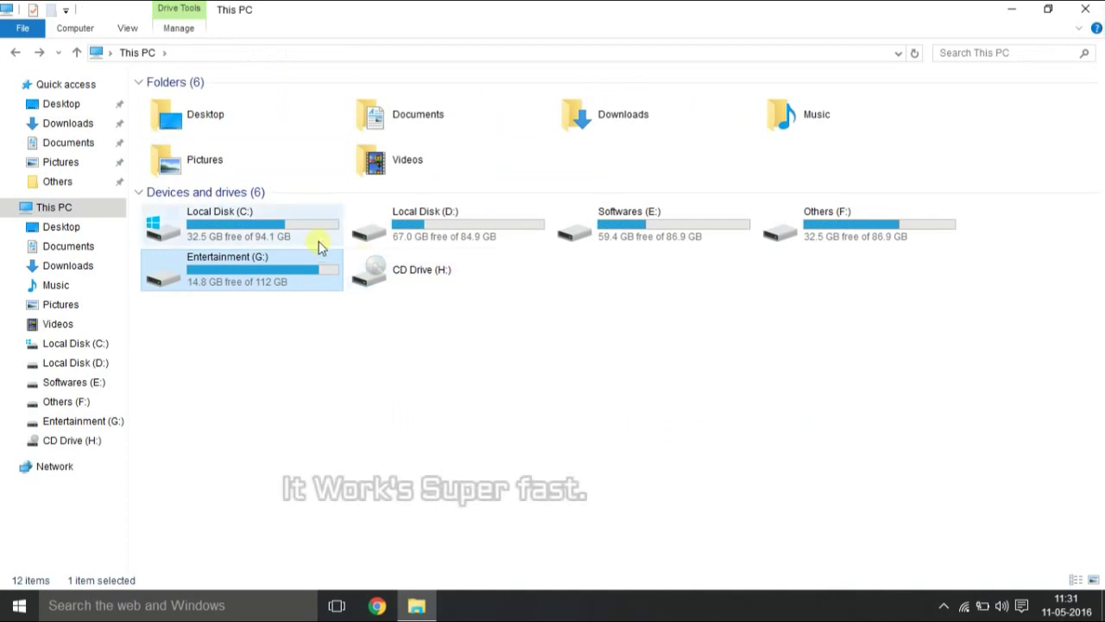
Test drive loading speed by opening and leaving Local Disk (D:), Others (F:), Softwares (E:) and Local Disk (D:) again
{"action": "double_click", "coordinate": [463, 237]}
{"action": "key", "text": "BackSpace"}
{"action": "key", "text": "Right"}
{"action": "key", "text": "Right"}
{"action": "key", "text": "Return"}
{"action": "key", "text": "BackSpace"}
{"action": "key", "text": "Left"}
{"action": "key", "text": "Return"}
{"action": "key", "text": "BackSpace"}
{"action": "key", "text": "Left"}
{"action": "key", "text": "Return"}
{"action": "key", "text": "BackSpace"}
Open Others (F:) again, return to This PC, and open the Entertainment (G:) drive to check its loading speed
{"action": "key", "text": "Right"}
{"action": "key", "text": "Right"}
{"action": "key", "text": "Return"}
{"action": "key", "text": "BackSpace"}
{"action": "key", "text": "Left"}
{"action": "key", "text": "Left"}
{"action": "key", "text": "Up"}
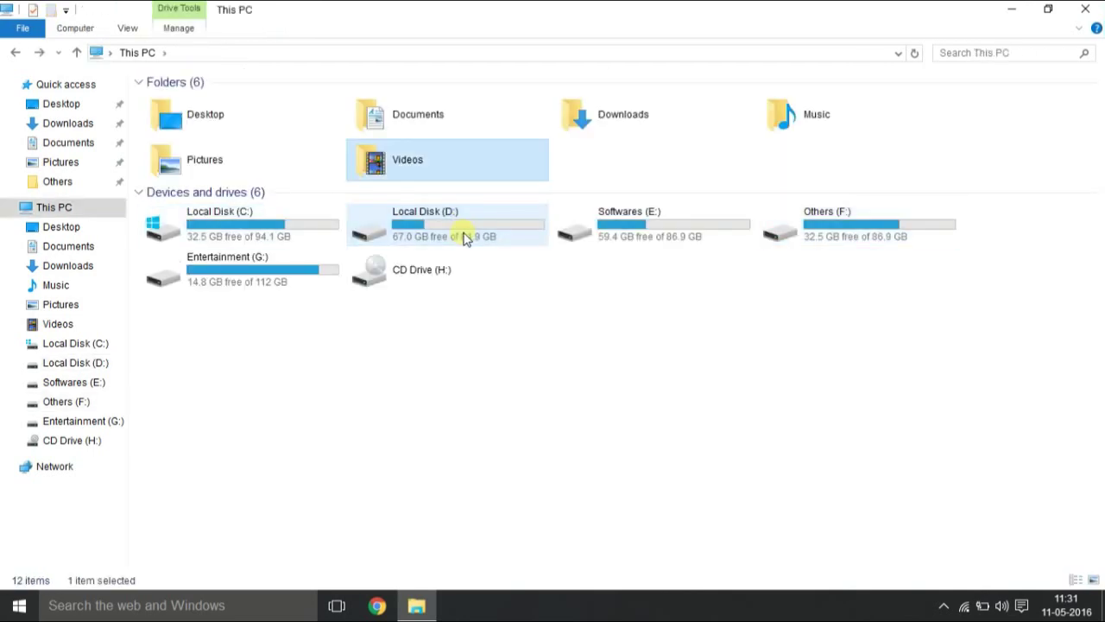
{"action": "key", "text": "Down"}
{"action": "left_click", "coordinate": [336, 278]}
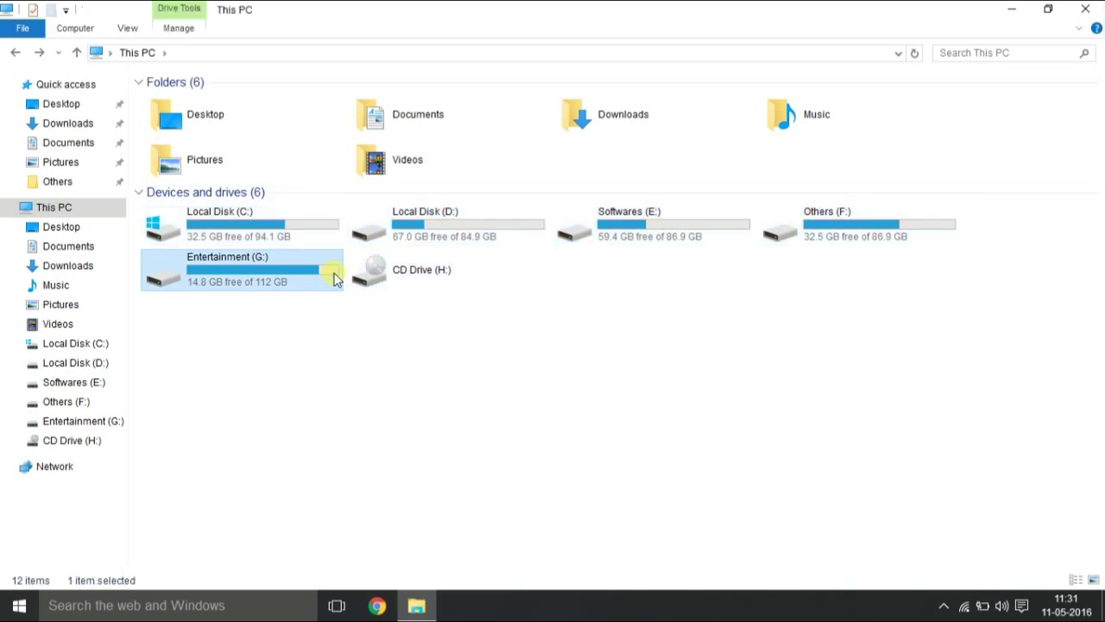
{"action": "key", "text": "Return"}
Close the file window and refresh the desktop
{"action": "left_click", "coordinate": [1086, 9]}
{"action": "right_click", "coordinate": [439, 194]}
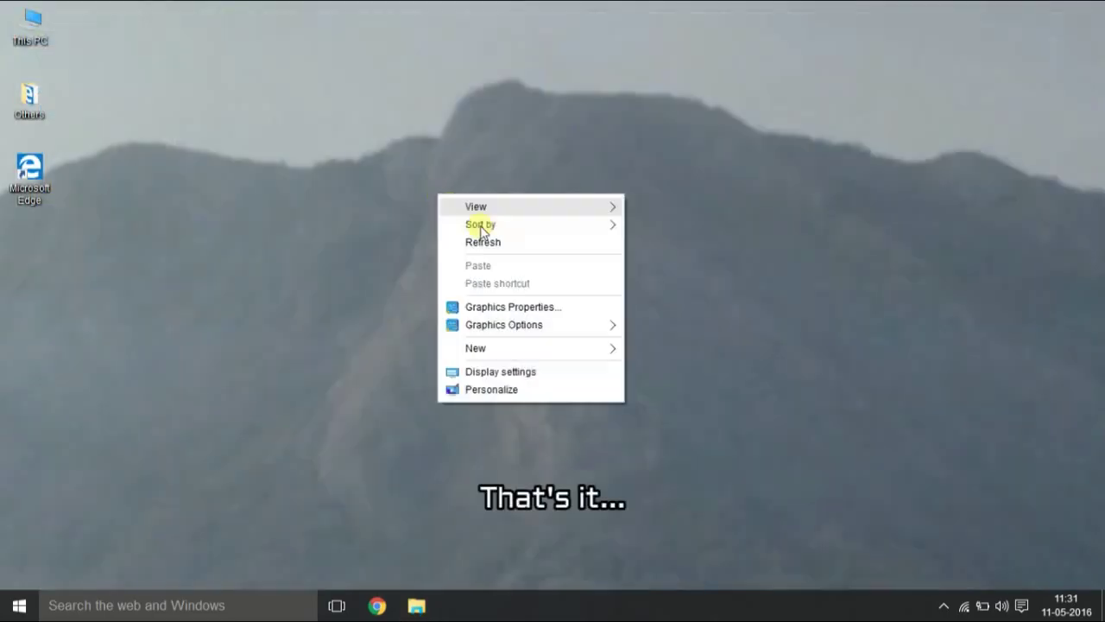
{"action": "left_click", "coordinate": [512, 245]}
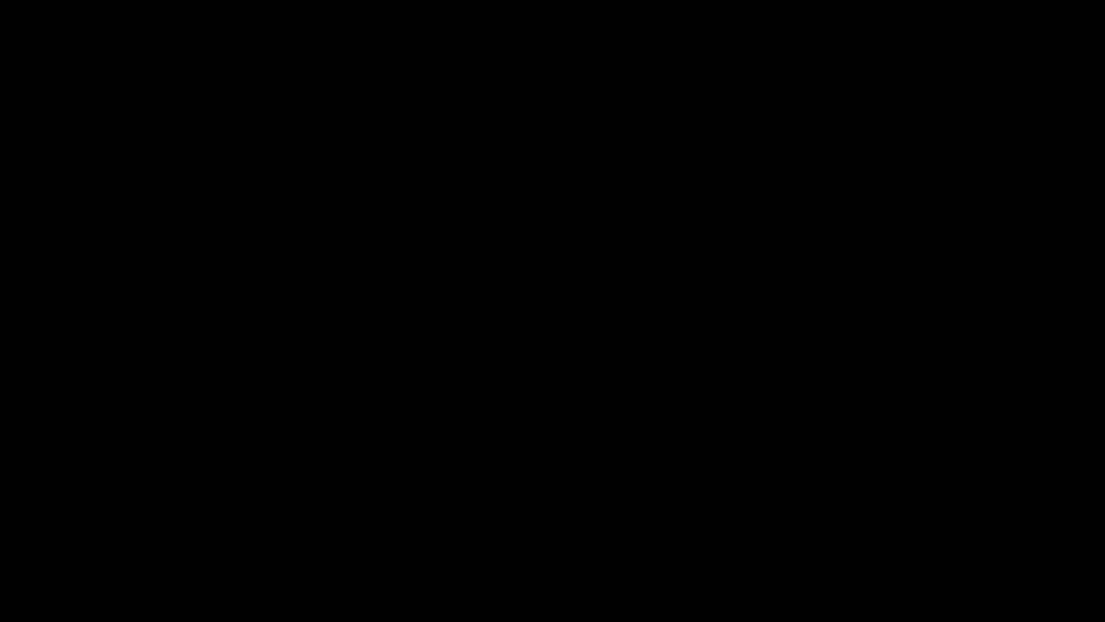